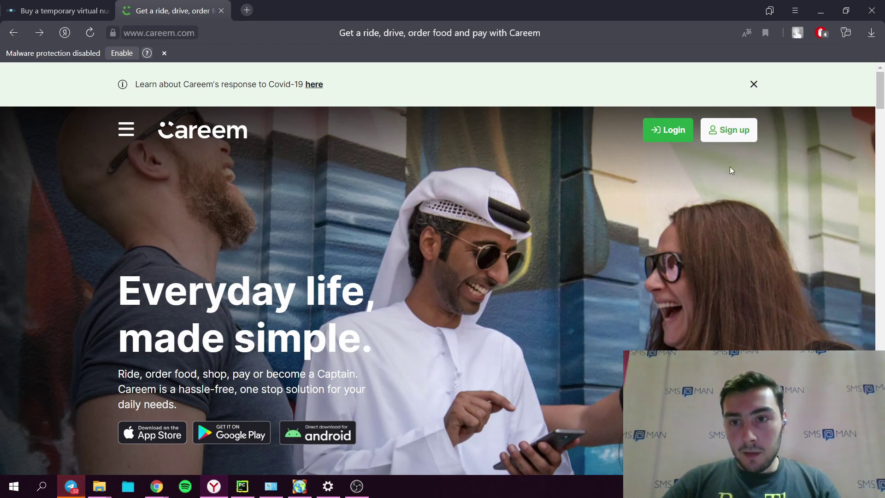
- Start a Careem sign-up with full name John Smith and India's +91 country code
click(726, 131)
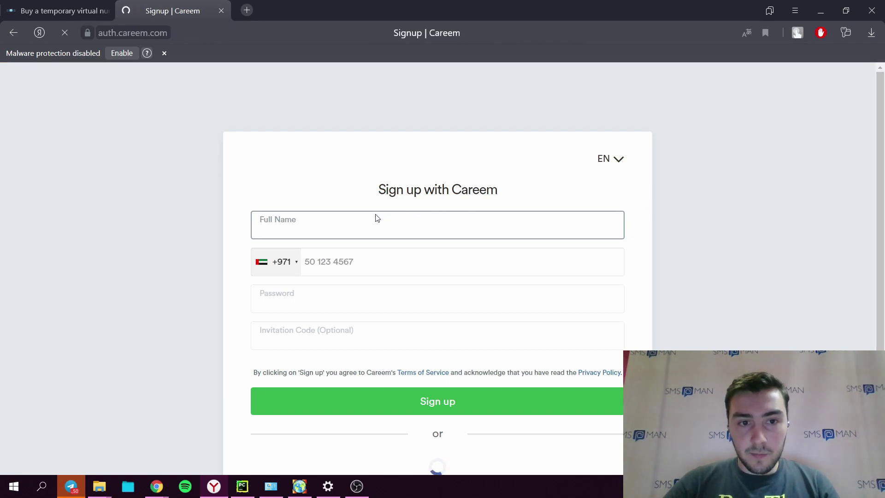
click(314, 236)
text(John Smith)
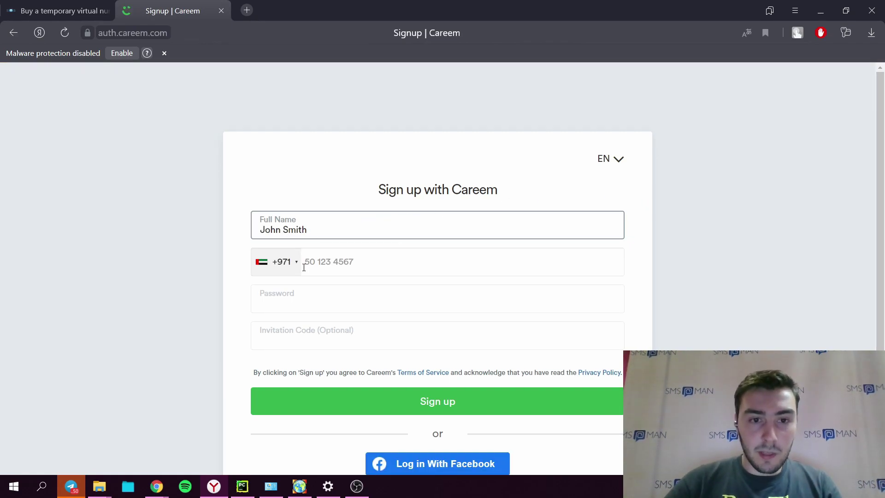
scroll(313, 284, down, 1)
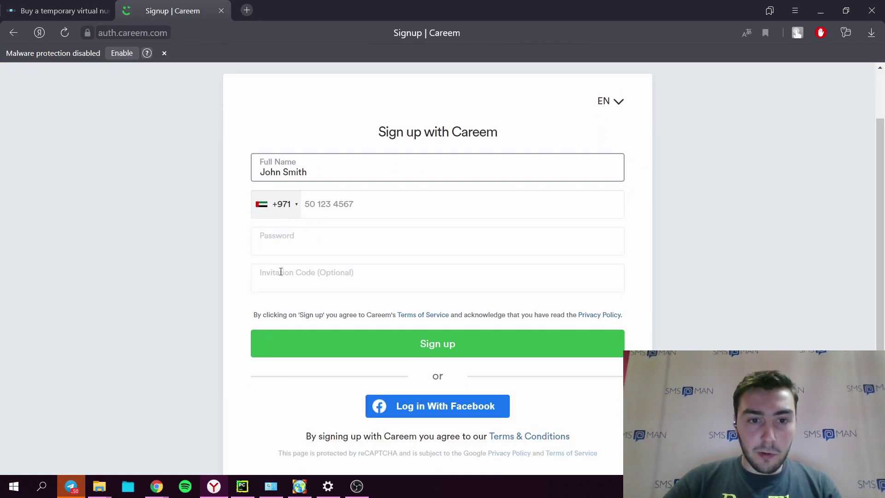
click(293, 209)
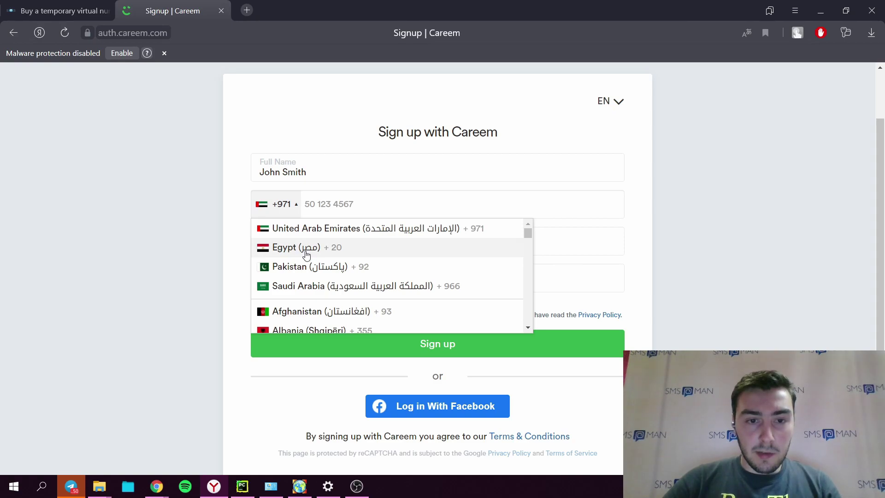
text(india)
key(Return)
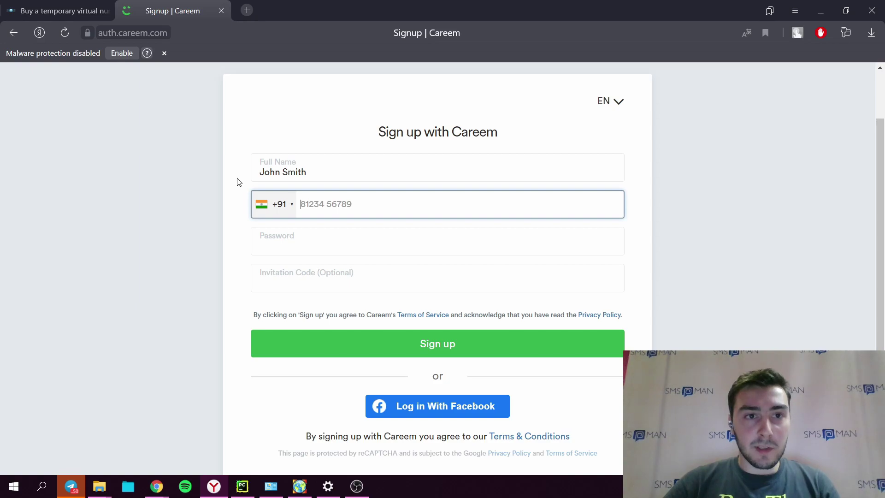
- Switch to the SMS-Man tab with its 1.32$ balance and country list
click(62, 10)
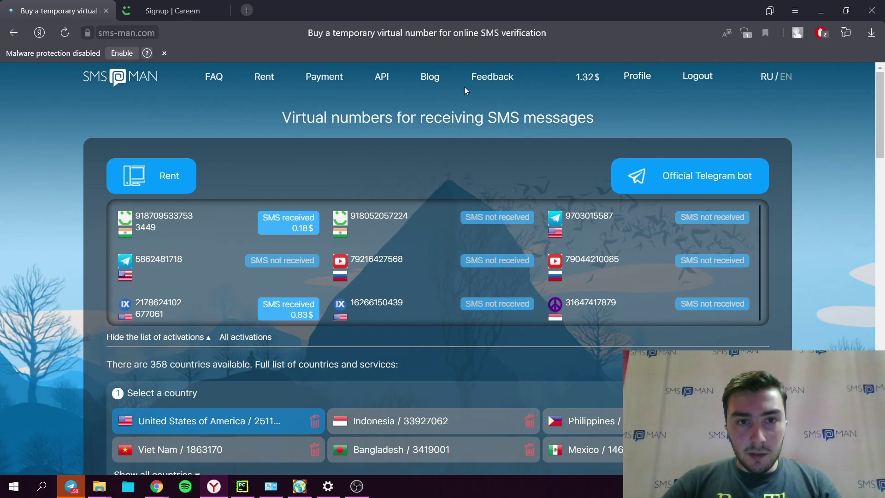
- Open SMS-Man's Recharge Account page and browse every payment method, from cards to AdvCash
click(325, 78)
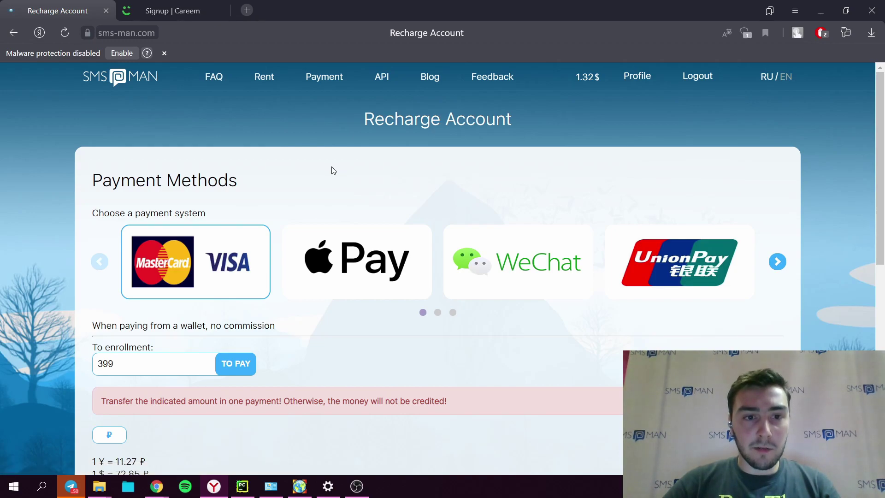
scroll(331, 170, down, 1)
scroll(299, 136, down, 1)
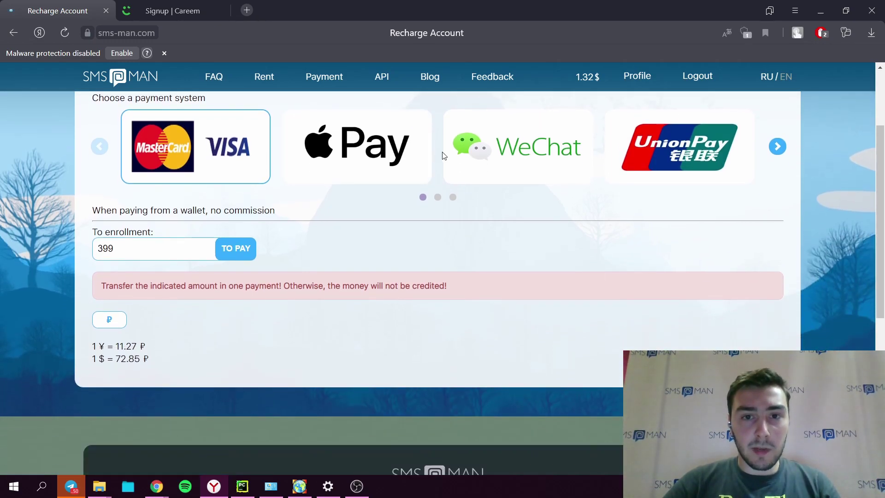
click(777, 147)
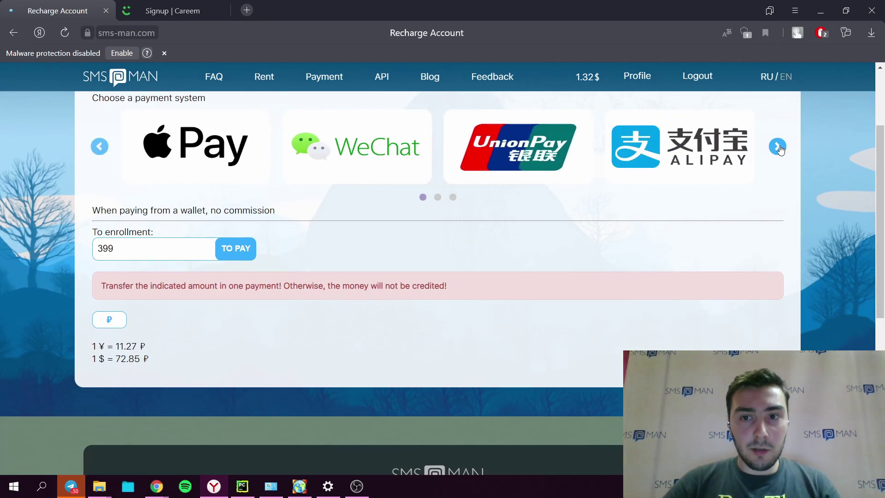
click(778, 147)
click(778, 148)
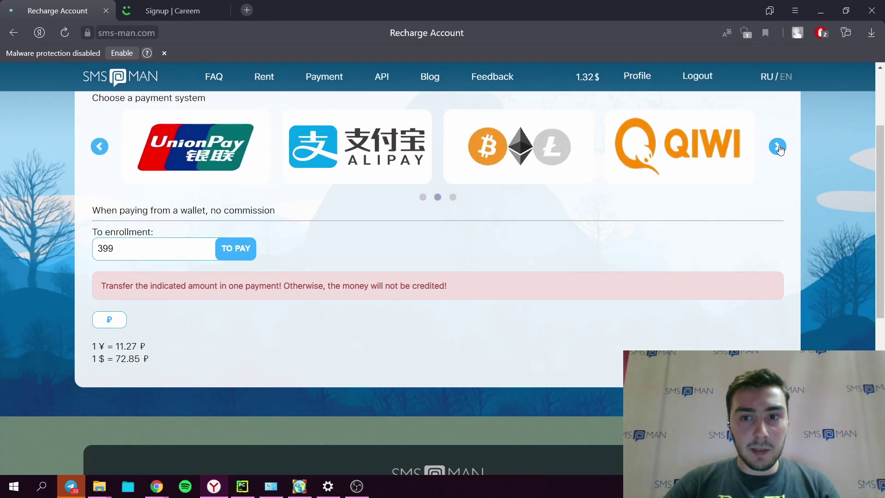
click(778, 147)
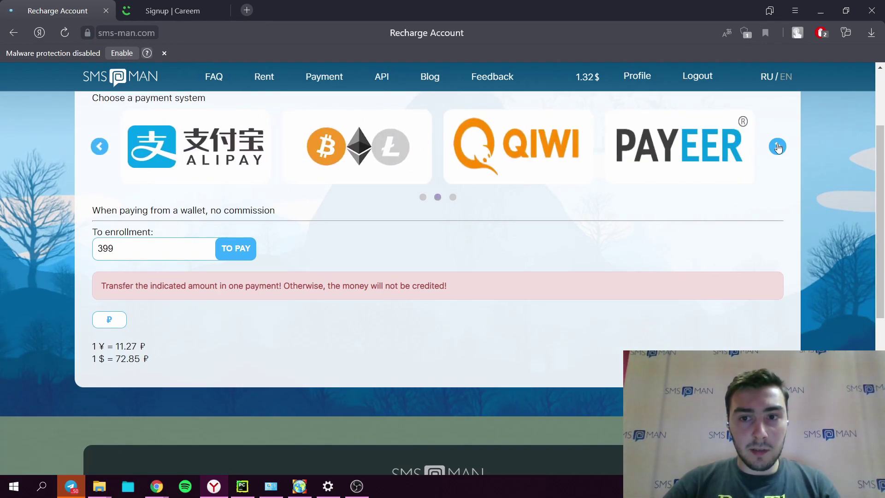
click(777, 147)
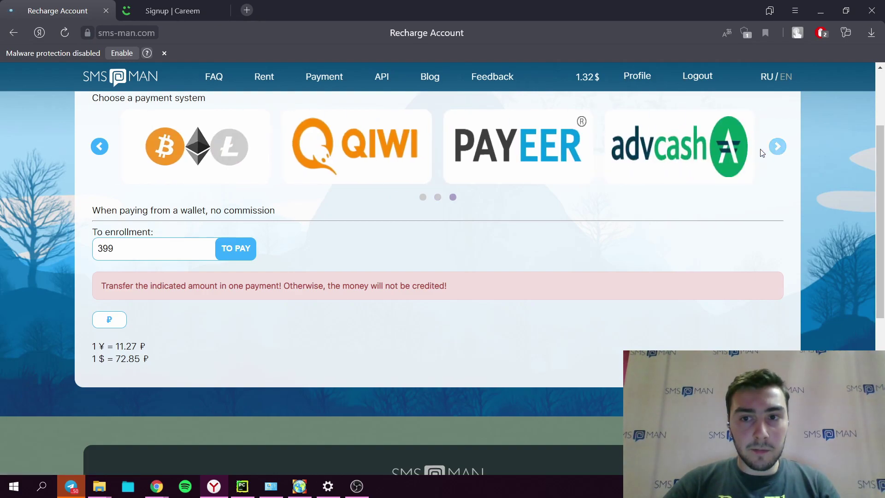
scroll(446, 216, up, 2)
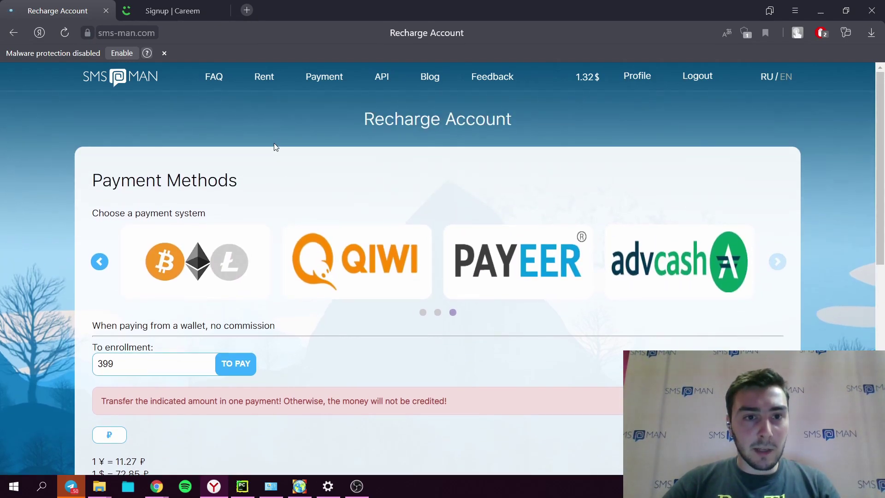
click(121, 79)
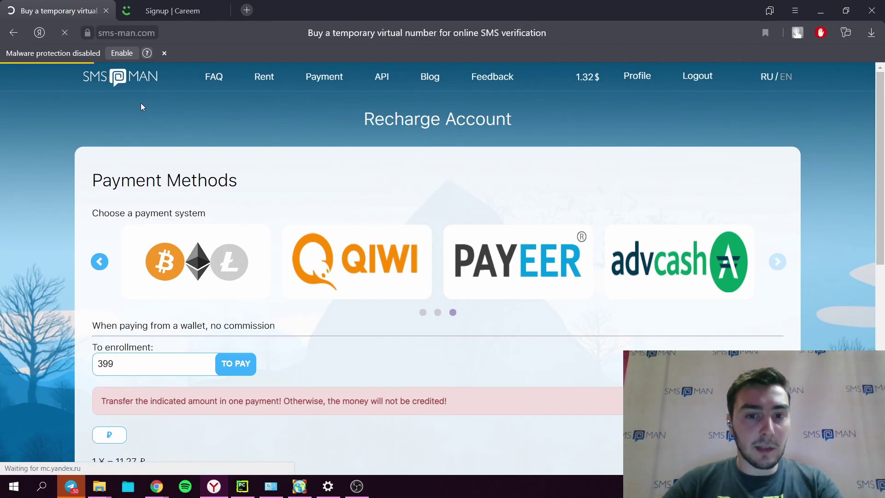
scroll(289, 153, down, 2)
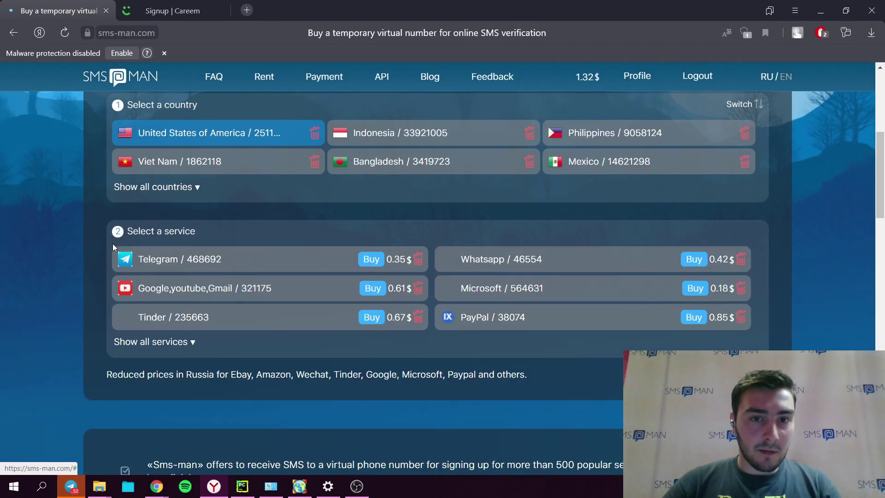
click(161, 188)
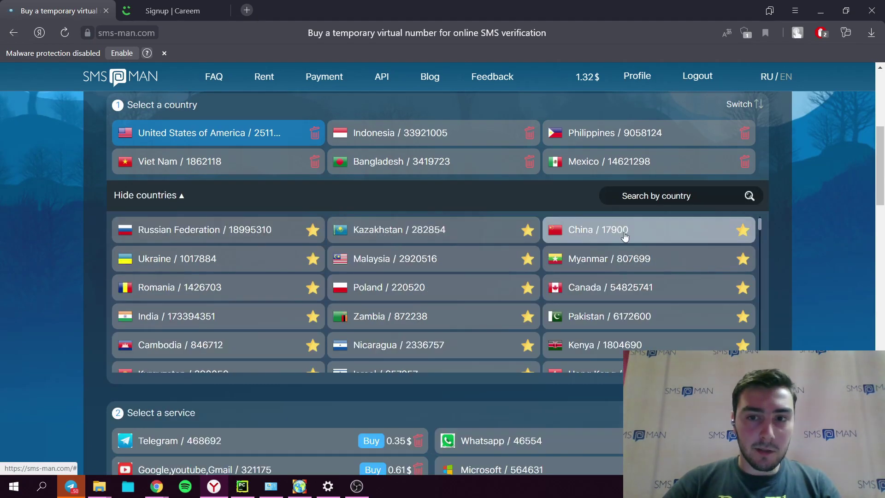
click(639, 197)
text(In)
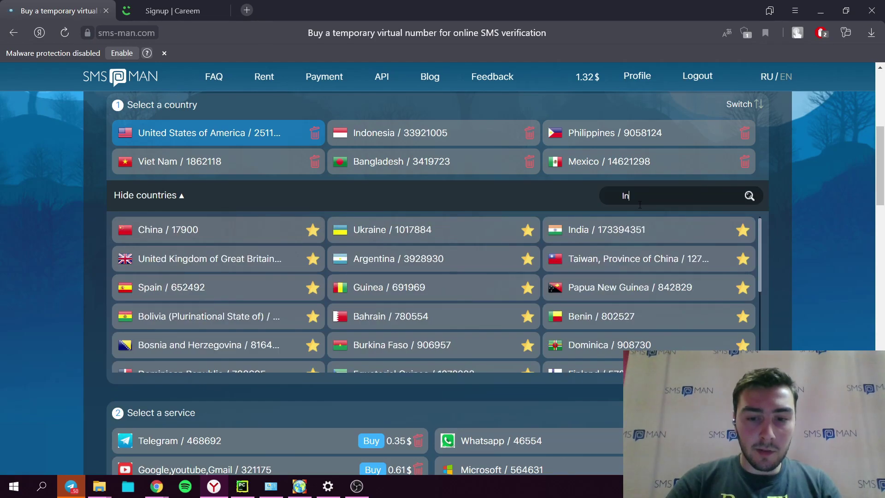
text(di)
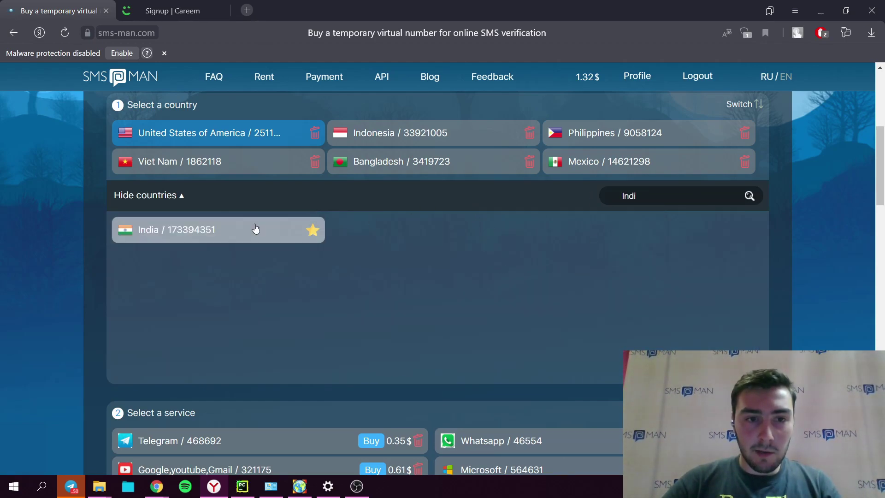
click(207, 229)
scroll(173, 252, down, 2)
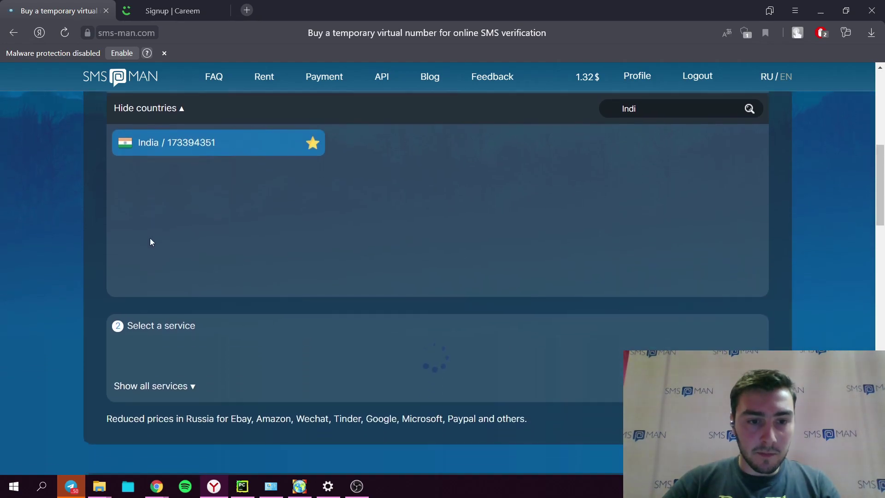
scroll(110, 237, down, 1)
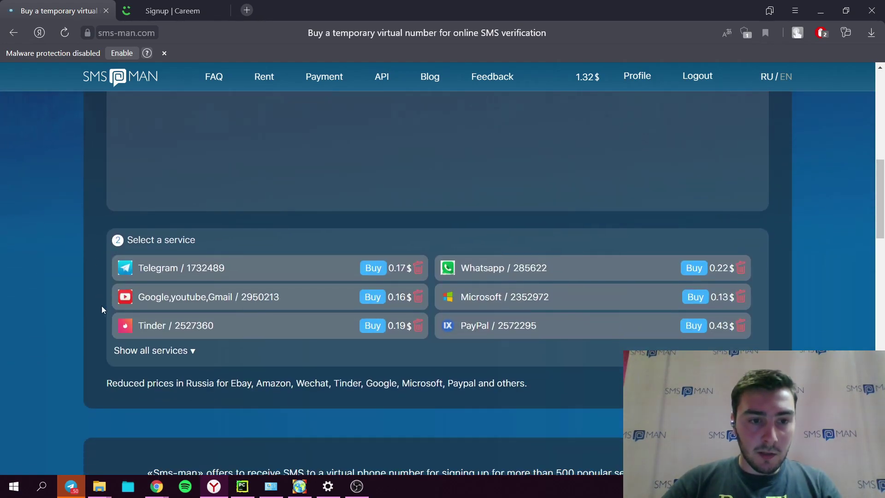
click(125, 352)
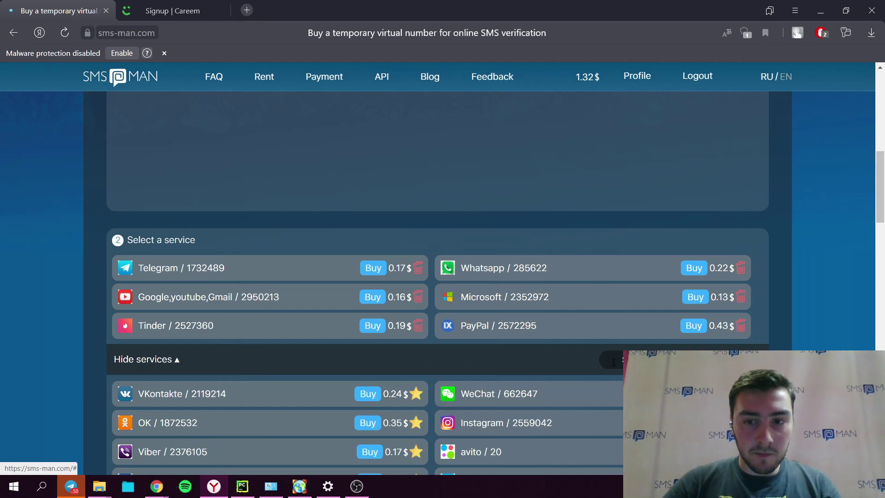
text(ca)
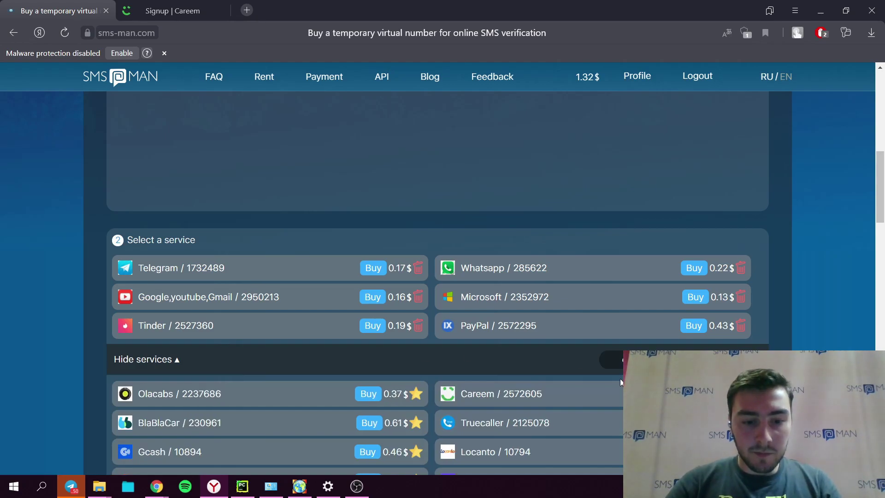
text(reem)
scroll(399, 355, down, 3)
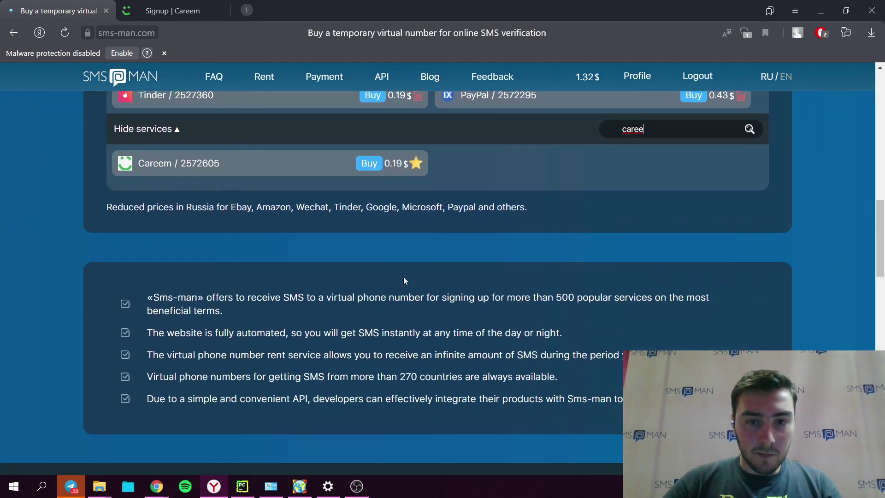
click(367, 162)
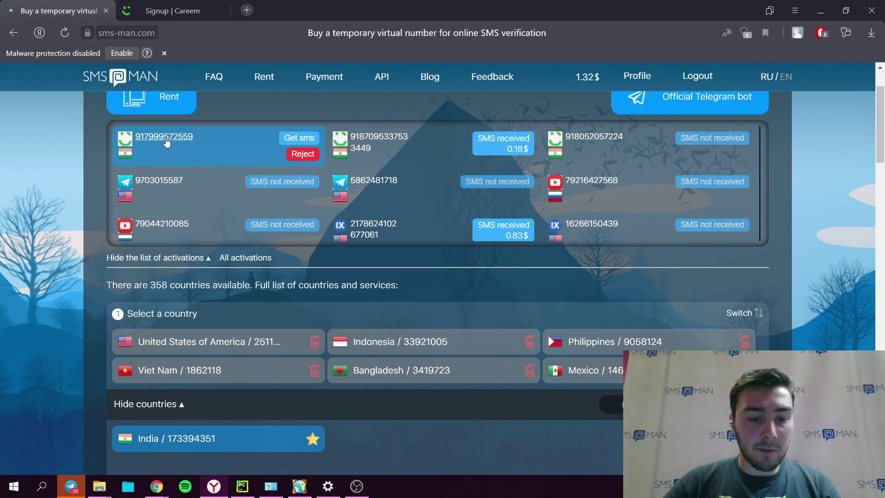
click(167, 139)
click(174, 11)
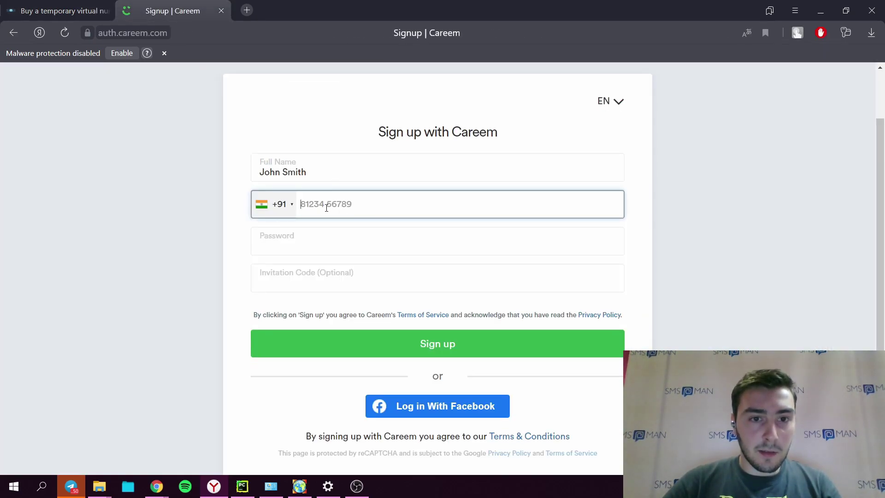
key(ctrl+v)
click(308, 204)
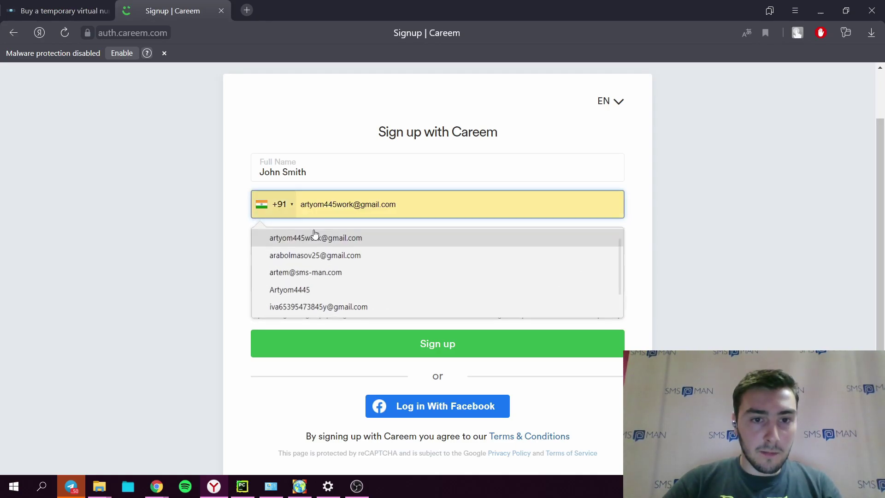
click(243, 177)
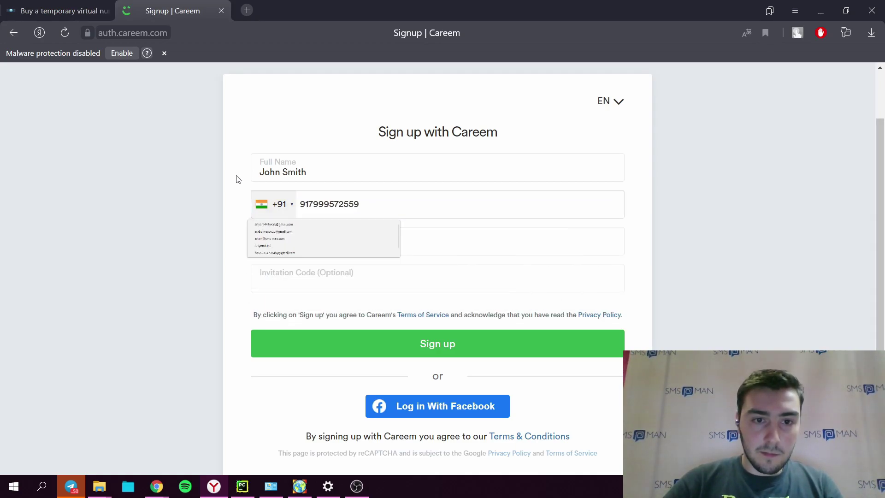
click(316, 208)
key(BackSpace)
key(BackSpace)
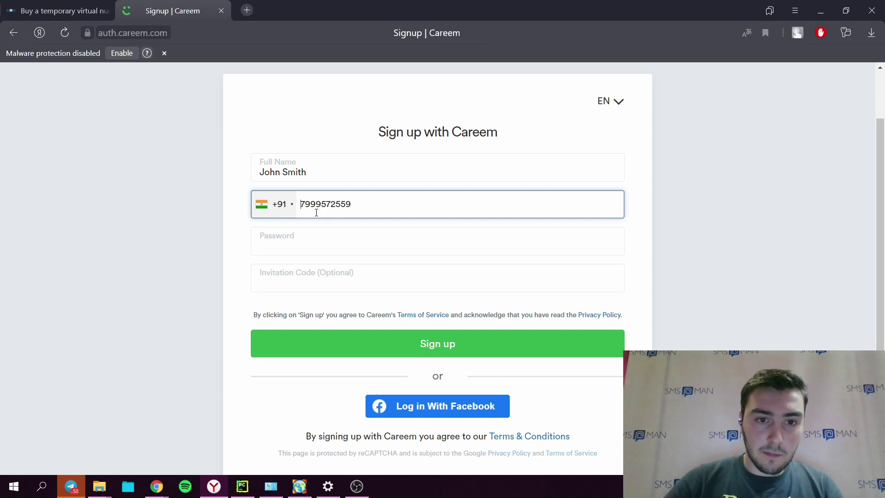
scroll(257, 228, down, 1)
click(294, 229)
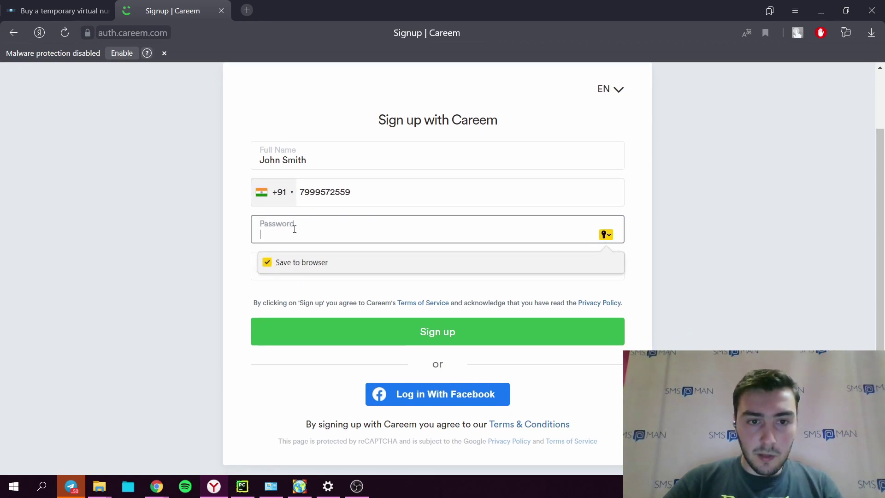
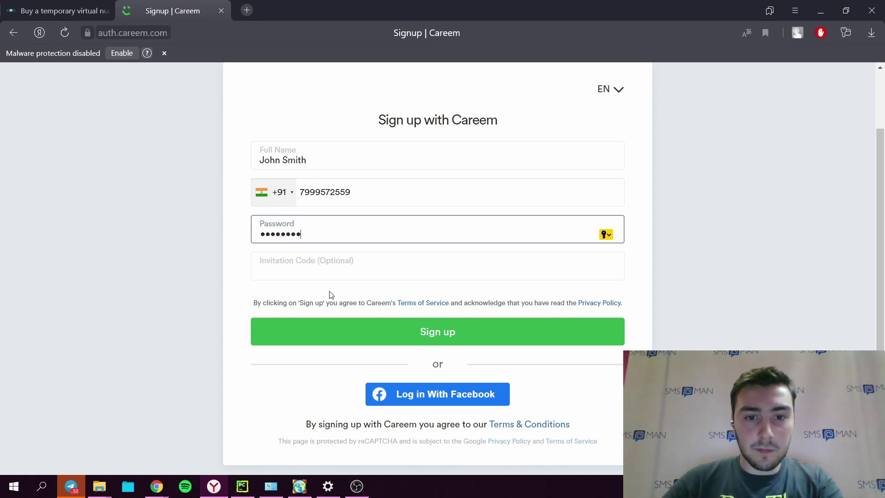
click(372, 332)
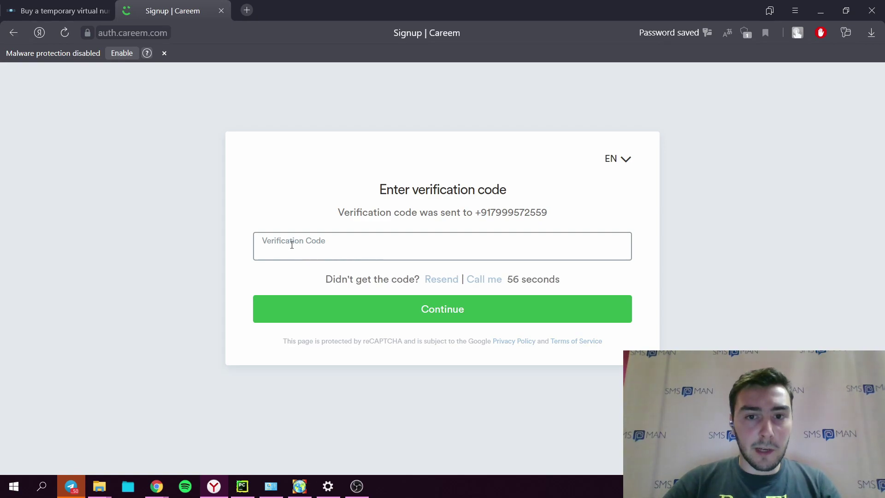
click(62, 11)
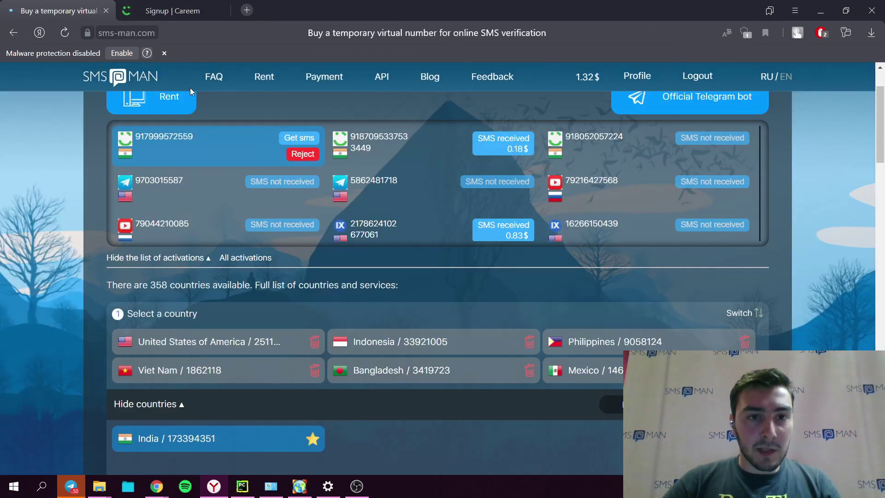
scroll(249, 141, up, 1)
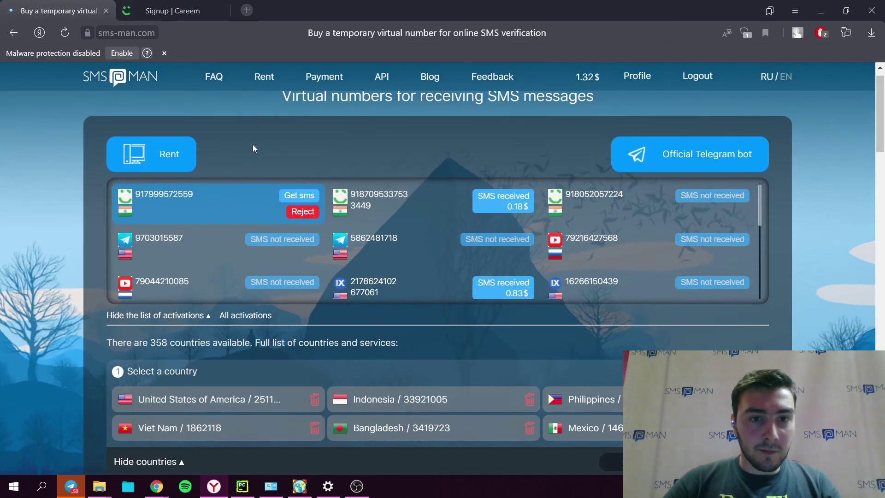
scroll(253, 144, down, 1)
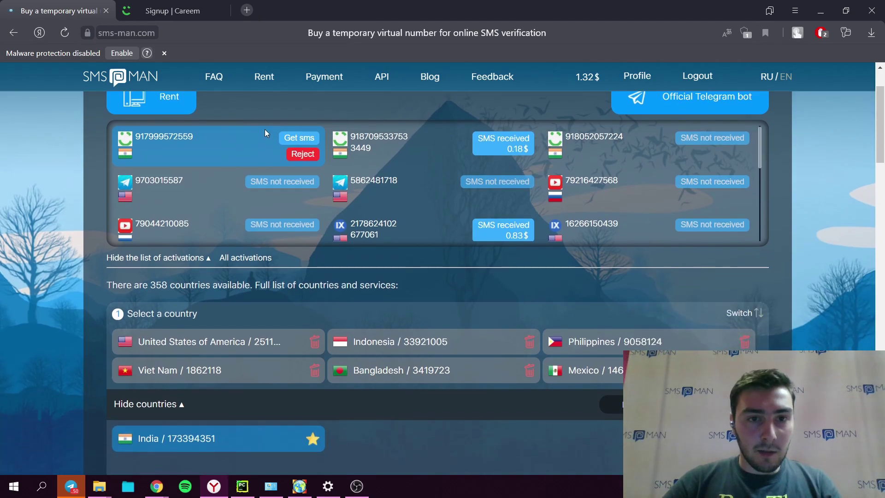
click(291, 139)
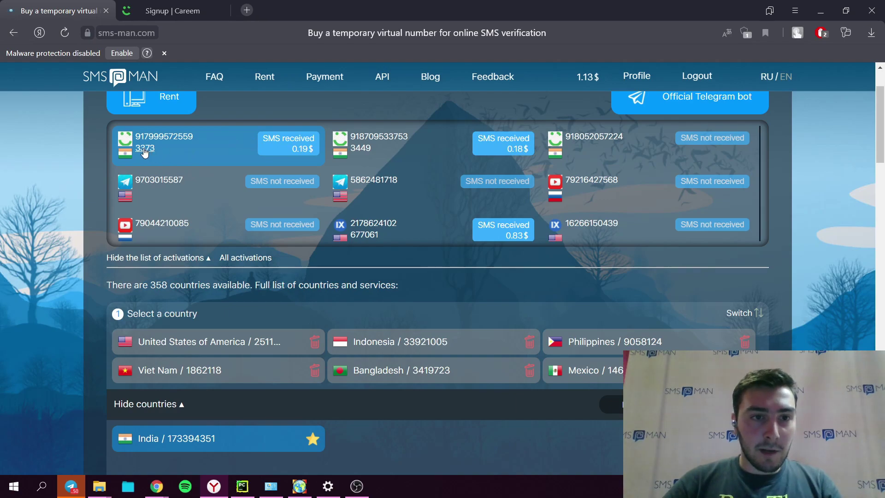
click(144, 148)
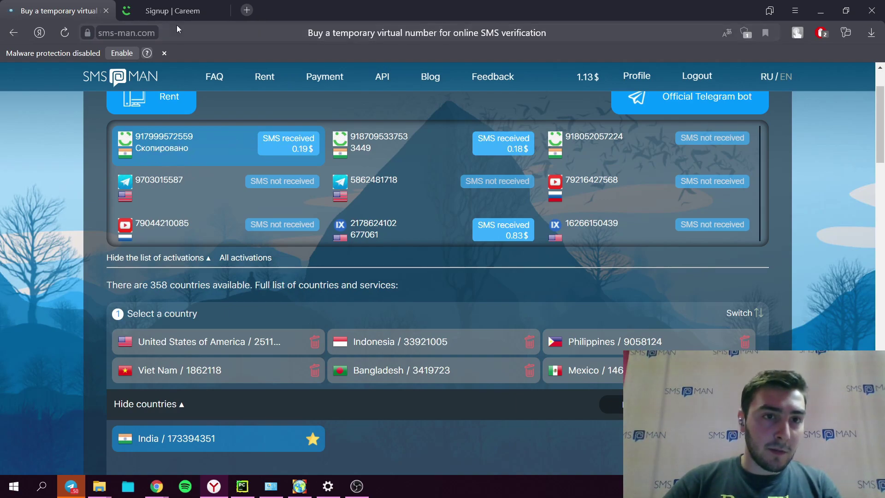
click(207, 11)
key(ctrl+v)
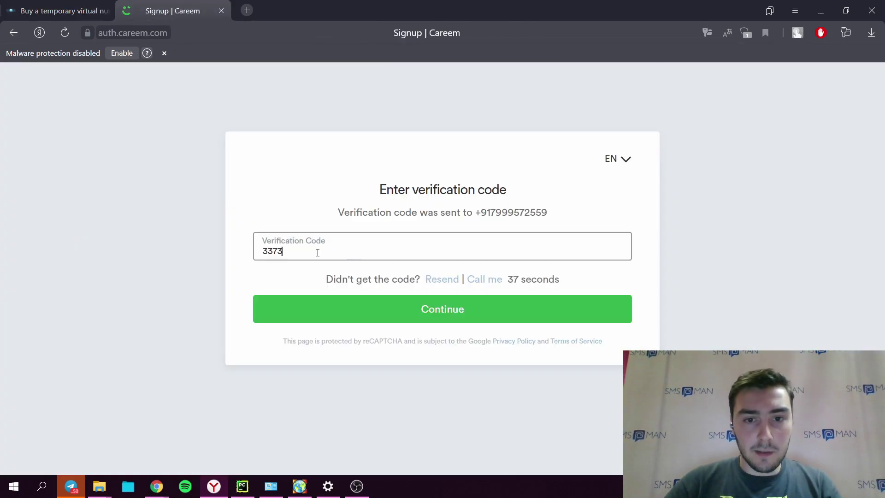
click(391, 314)
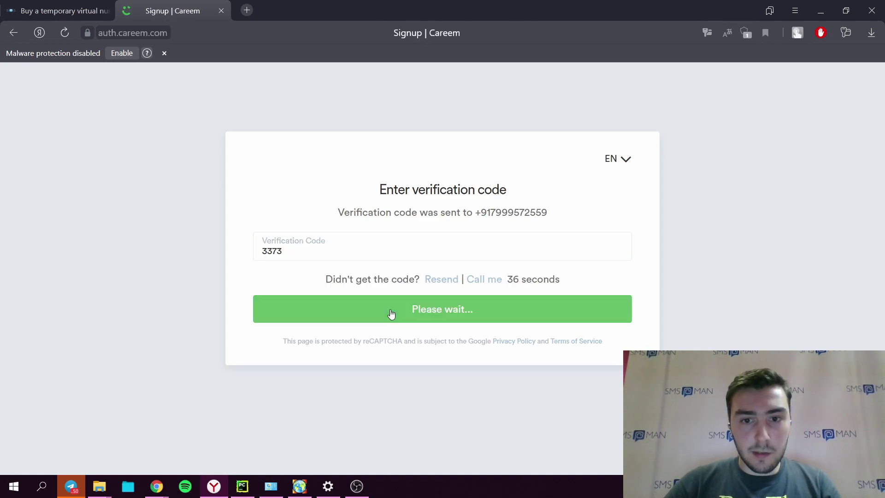